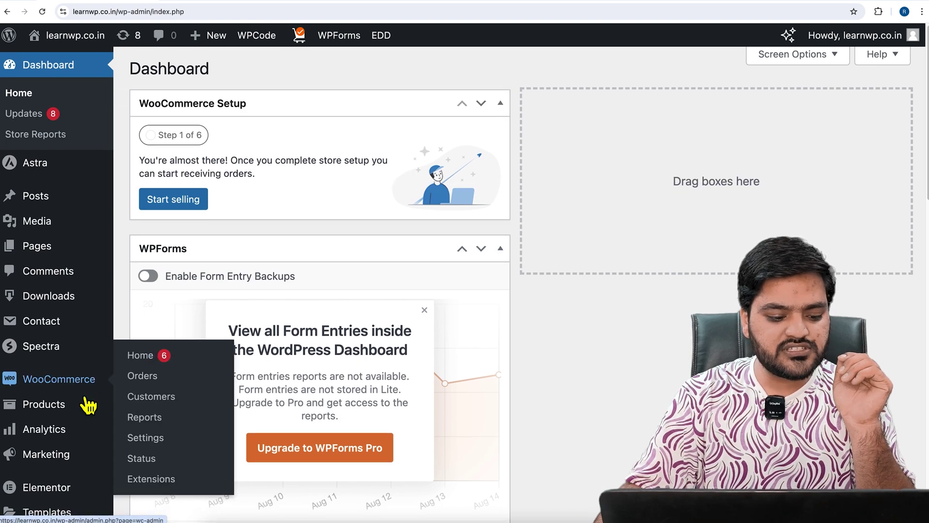
# Search the plugin directory for 'pop up builder' on the Add New Plugin page.
pyautogui.scroll(-5, 102, 402)
pyautogui.moveTo(61, 394)
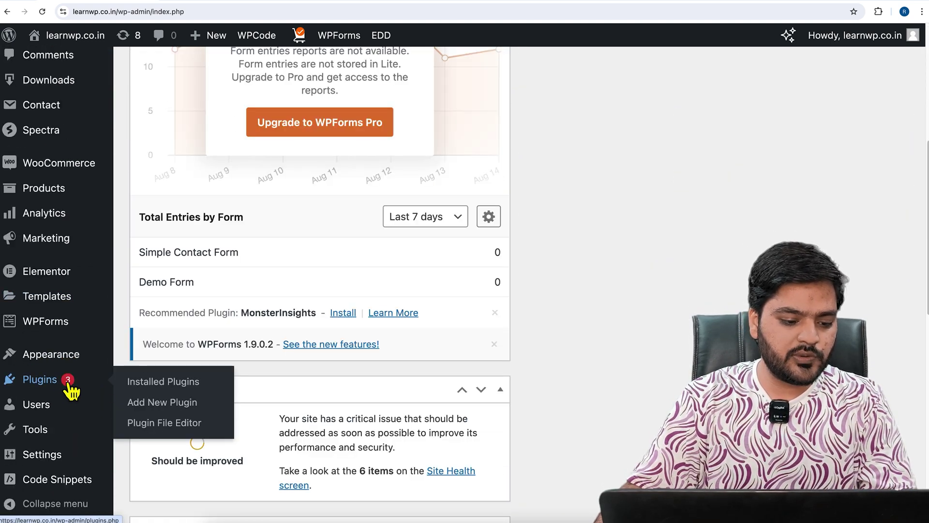
pyautogui.click(157, 403)
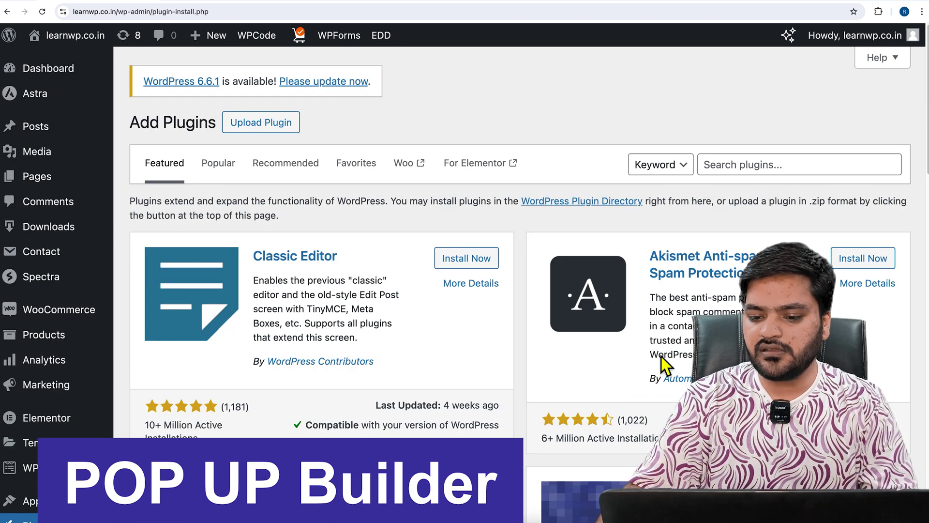
pyautogui.click(743, 166)
pyautogui.write('pop up bu')
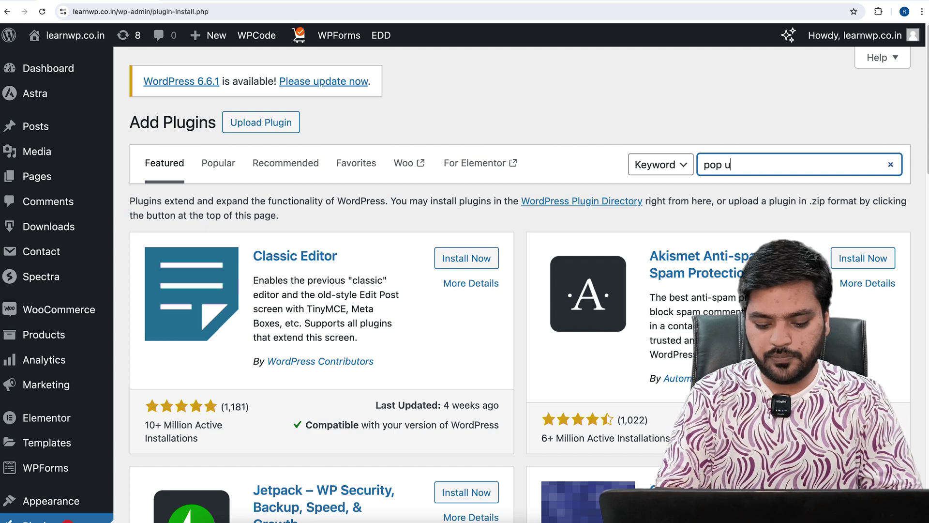
pyautogui.write('ilder')
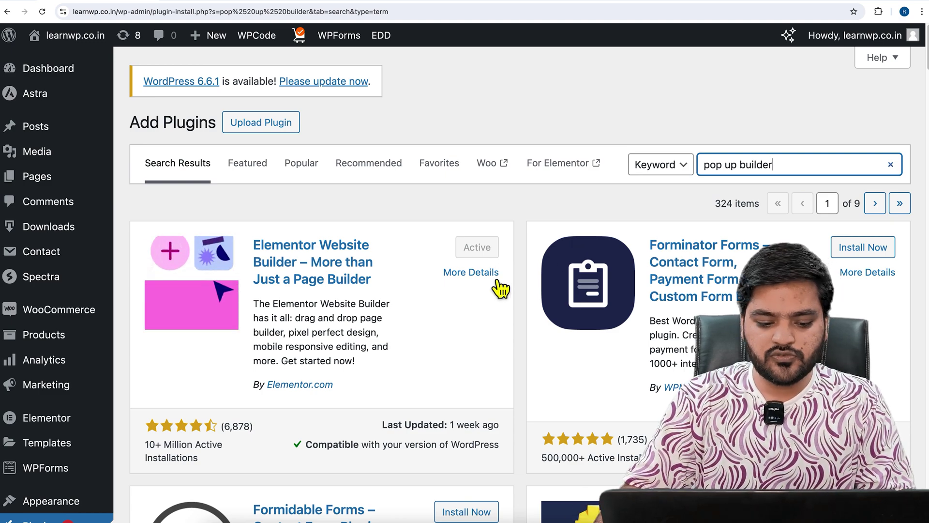
# Install and activate the Popup Builder plugin.
pyautogui.scroll(-5, 483, 292)
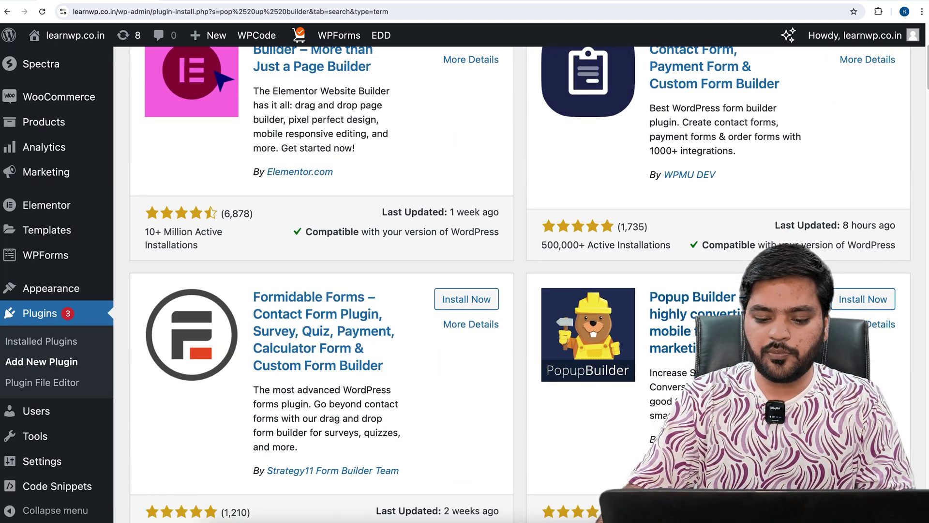
pyautogui.scroll(-2, 484, 290)
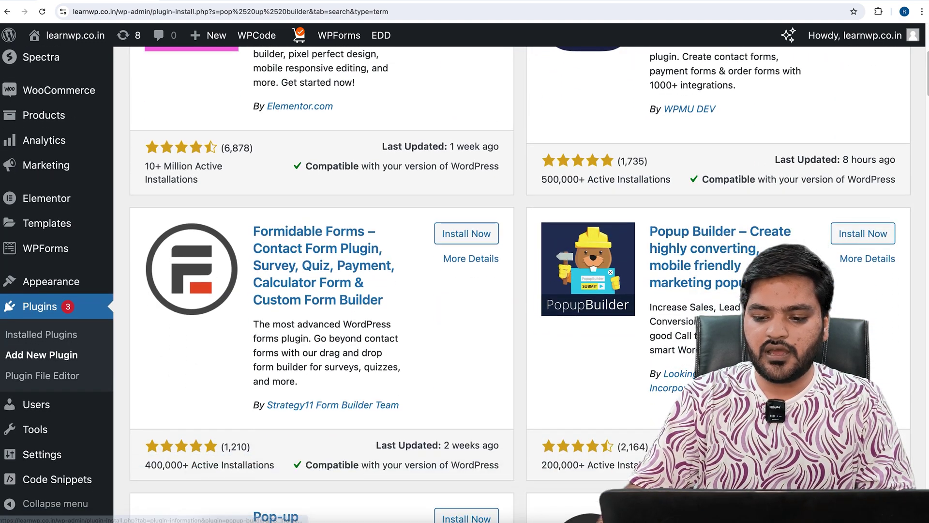
pyautogui.click(876, 234)
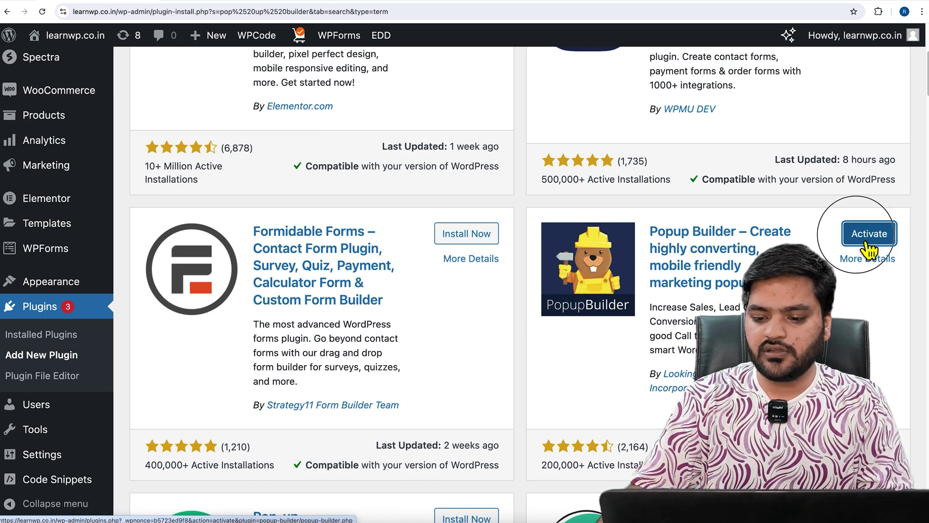
pyautogui.click(858, 237)
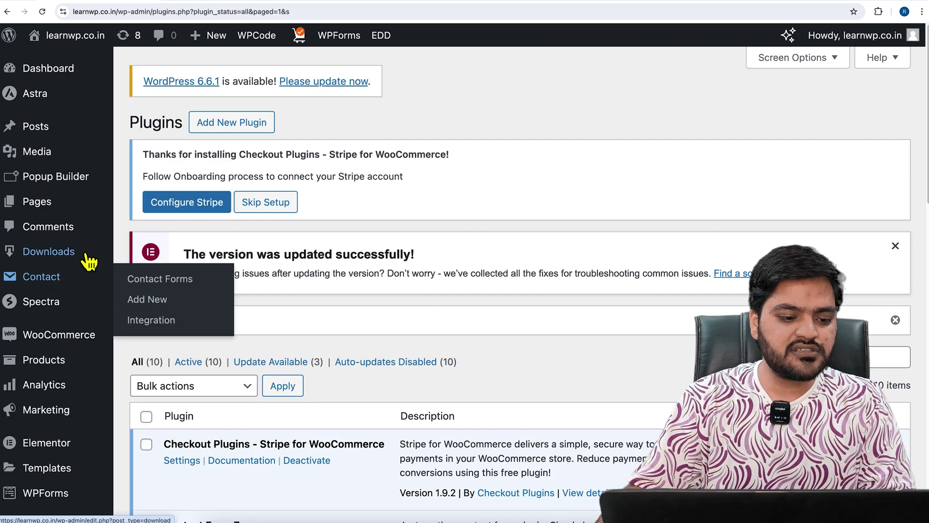
# Create a new HTML-type popup from Popup Builder's Add New.
pyautogui.moveTo(64, 190)
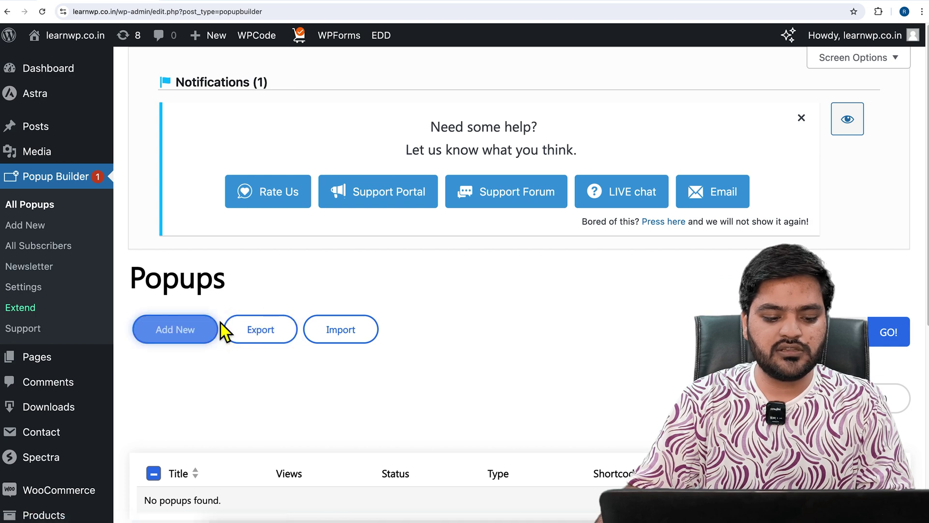
pyautogui.scroll(-1, 225, 331)
pyautogui.click(187, 318)
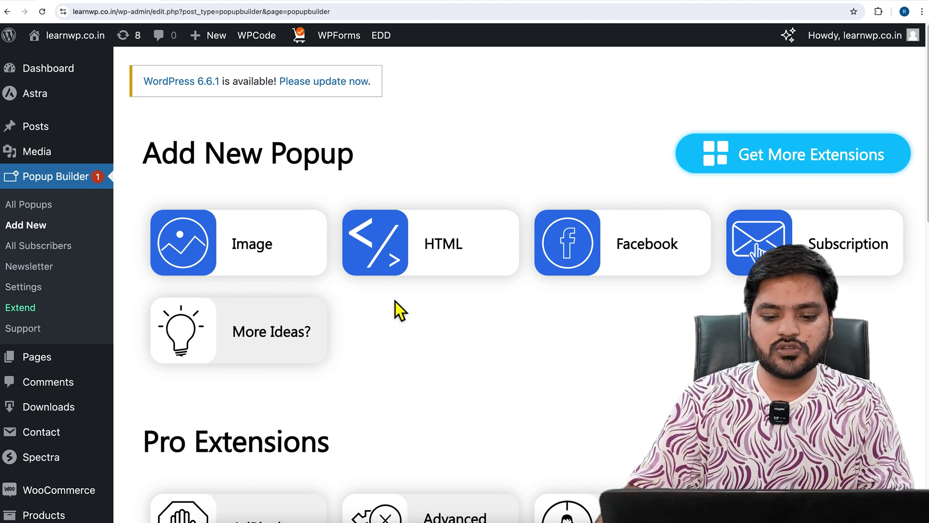
pyautogui.moveTo(457, 269)
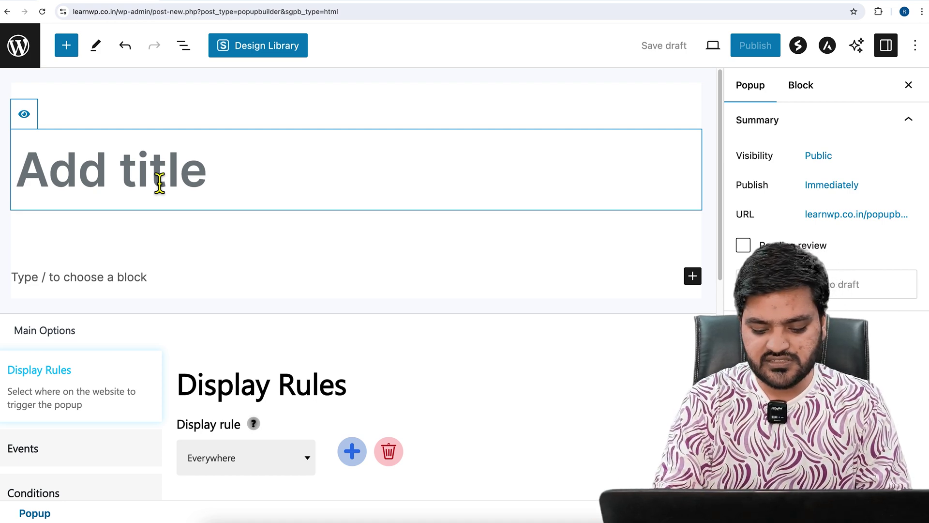
# Title the popup 'Video Auto Pop Up' and review the display rules, keeping Everywhere.
pyautogui.write('Video Au')
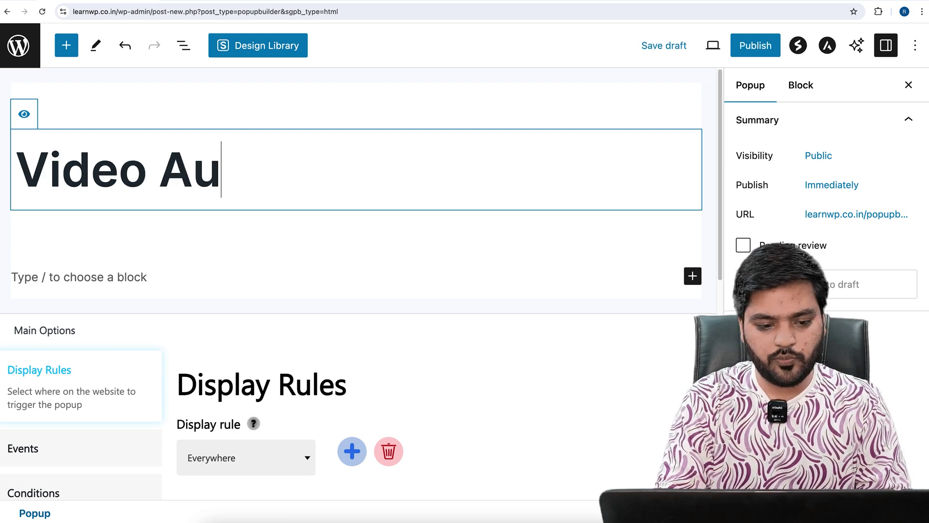
pyautogui.write('to Pop Up')
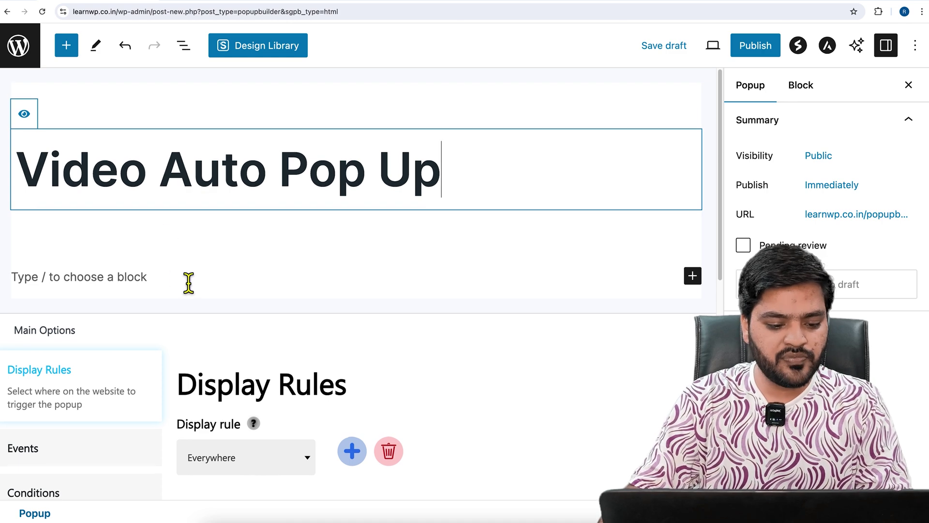
pyautogui.scroll(-3, 210, 278)
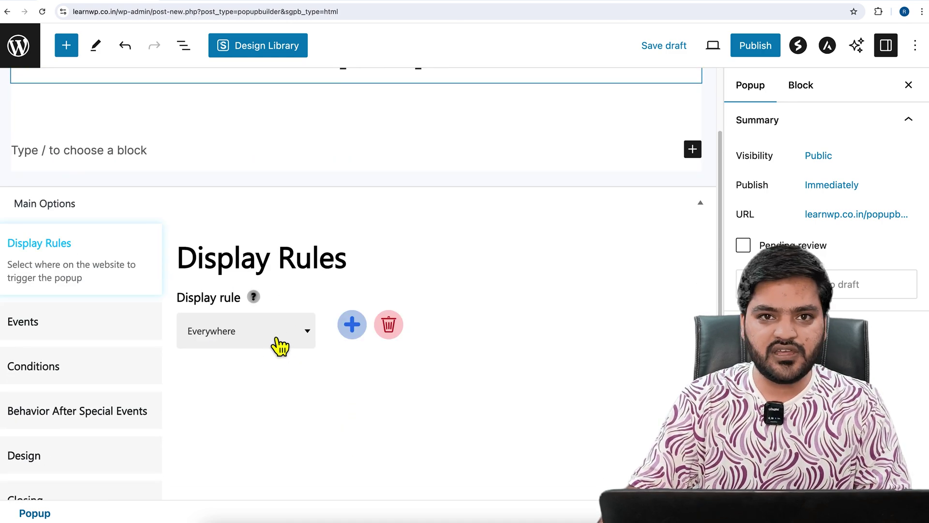
pyautogui.click(278, 345)
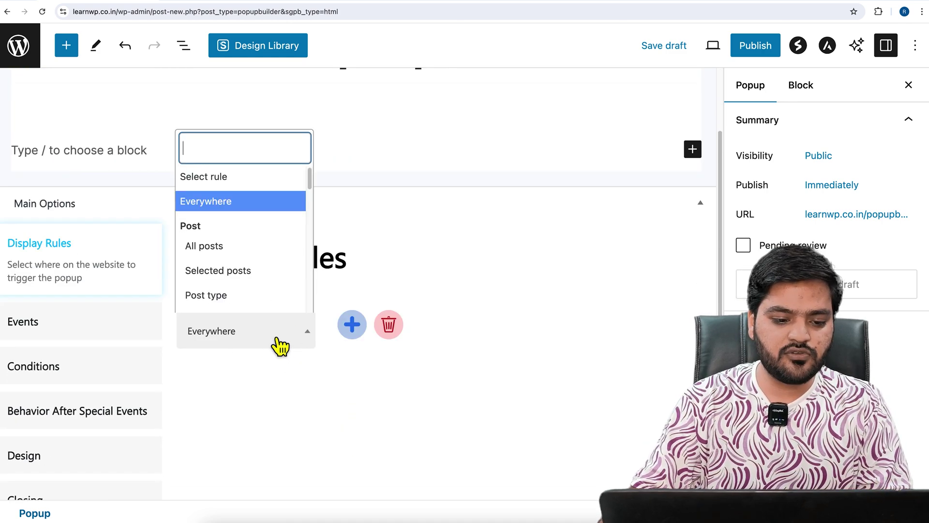
pyautogui.scroll(-3, 262, 263)
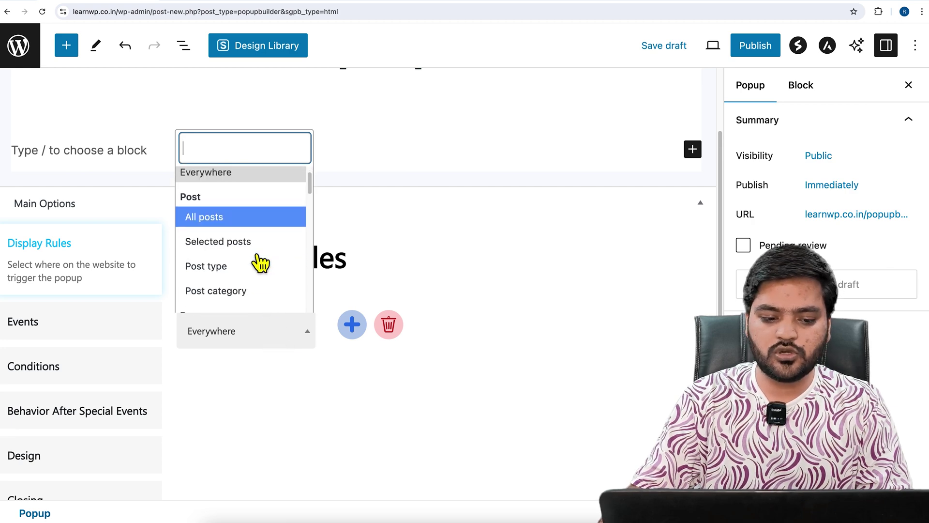
pyautogui.scroll(-3, 253, 296)
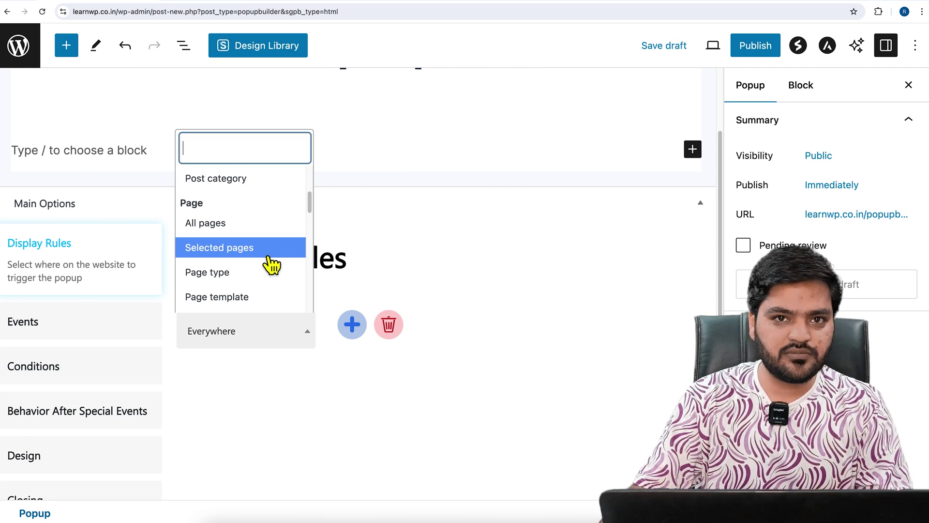
pyautogui.click(406, 280)
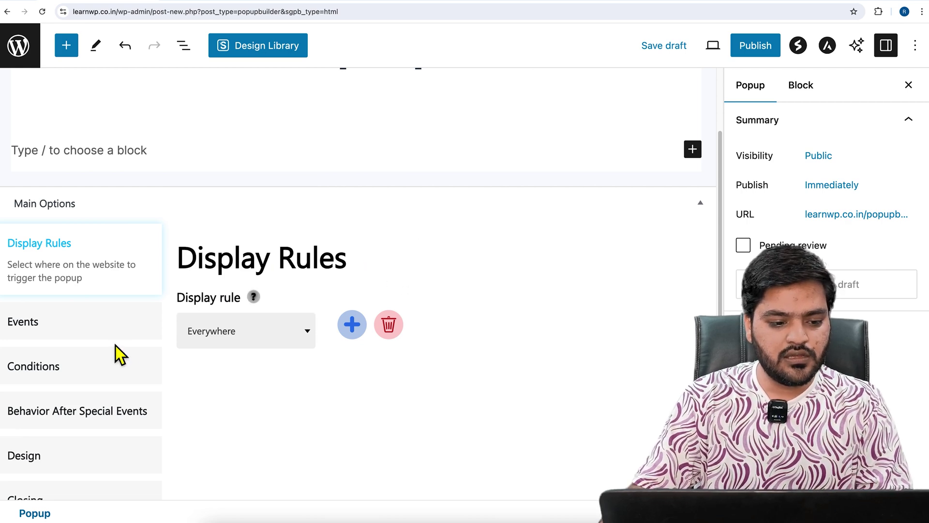
pyautogui.scroll(2, 116, 345)
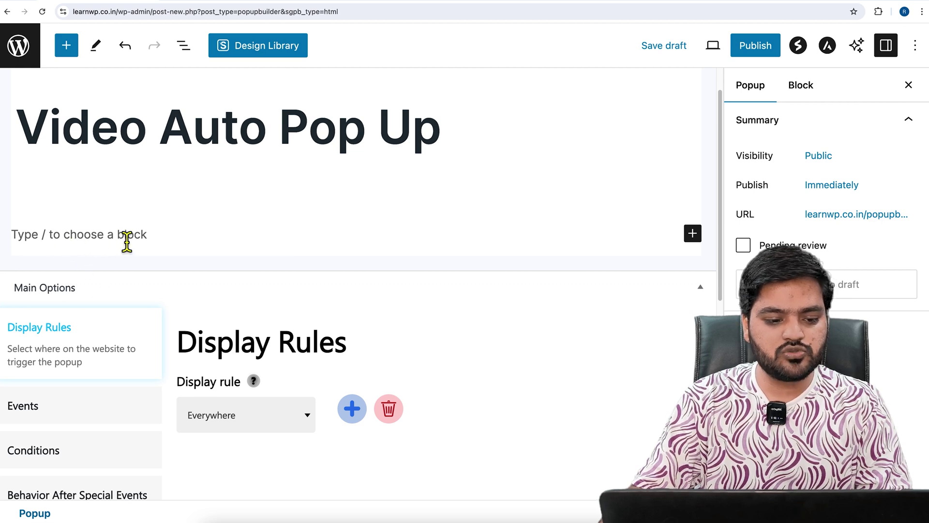
# Insert a Video block into the popup content and choose Insert from URL.
pyautogui.click(692, 234)
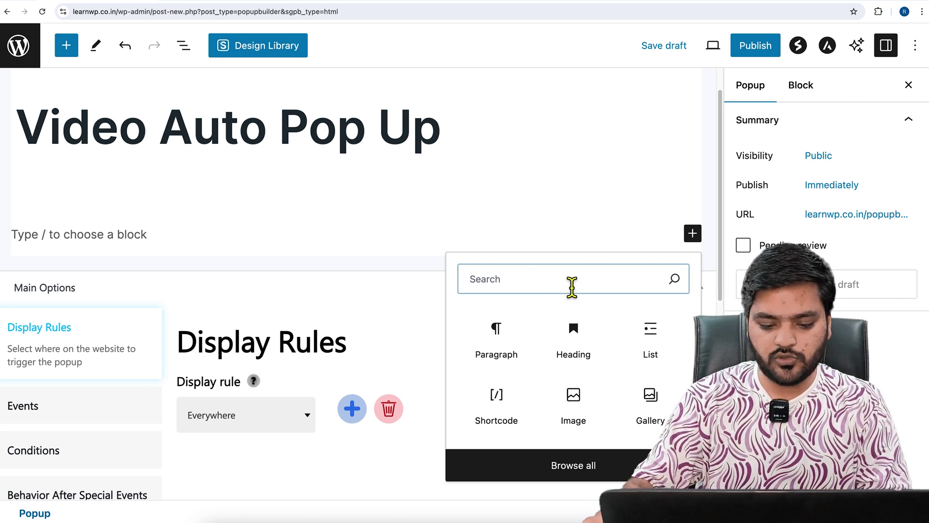
pyautogui.write('video')
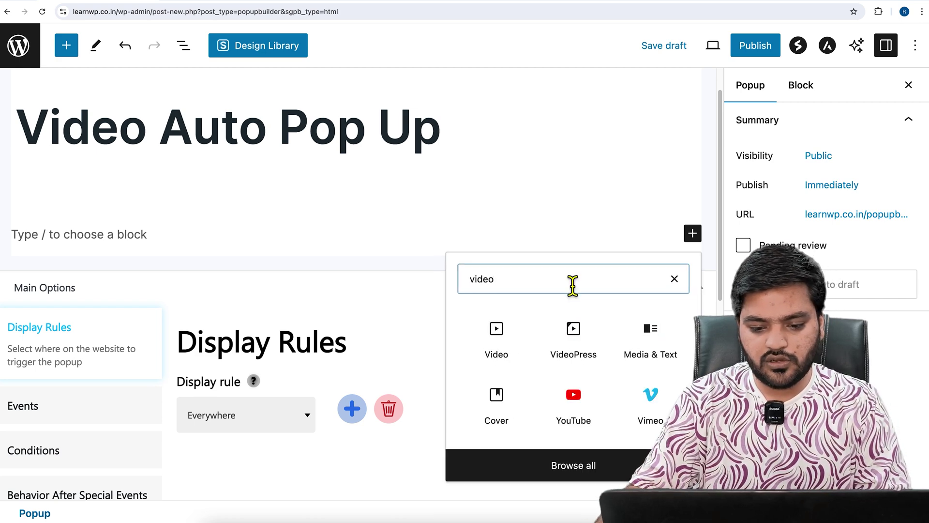
pyautogui.click(512, 346)
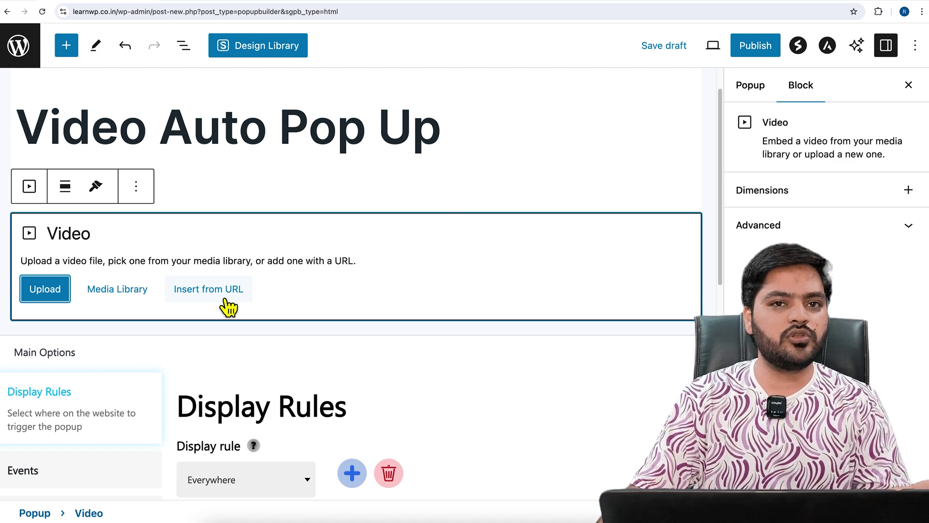
pyautogui.click(225, 304)
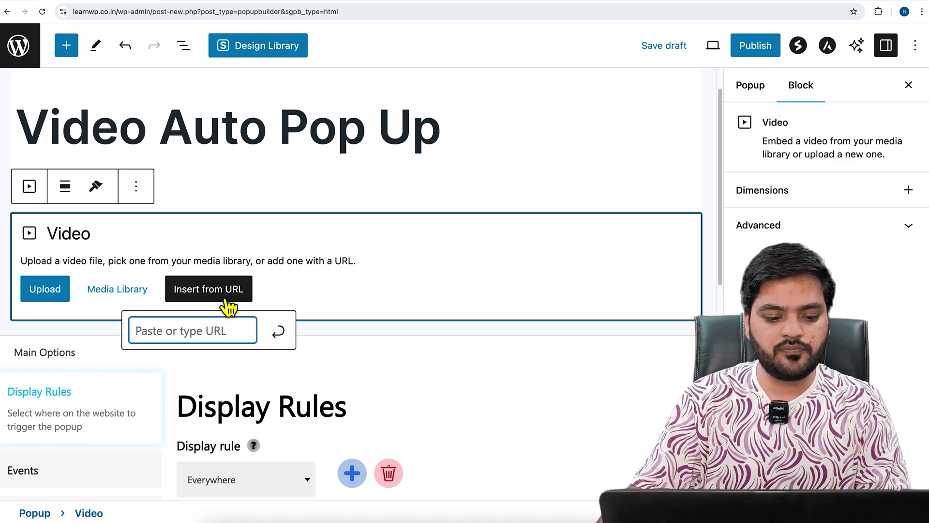
# Load the YouTube channel's Videos page in a new browser tab.
pyautogui.click(285, 2)
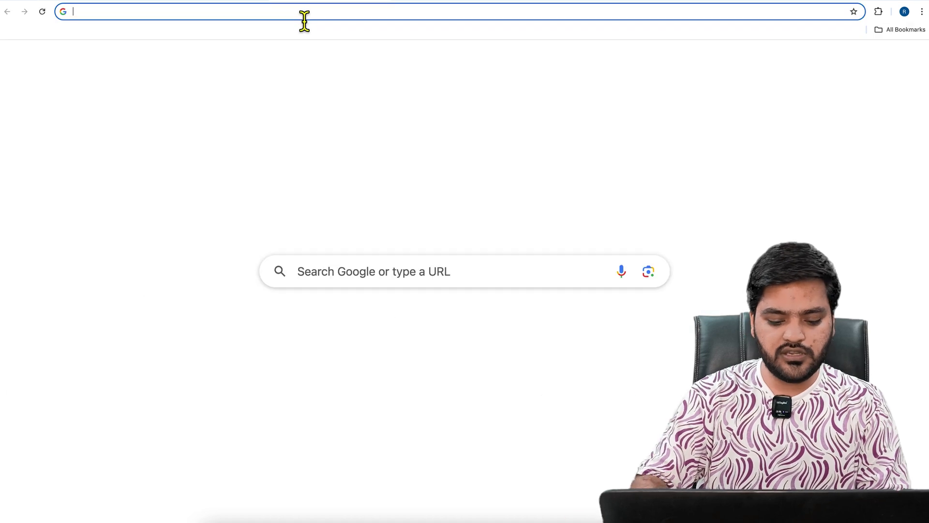
pyautogui.write('you')
pyautogui.press('Return')
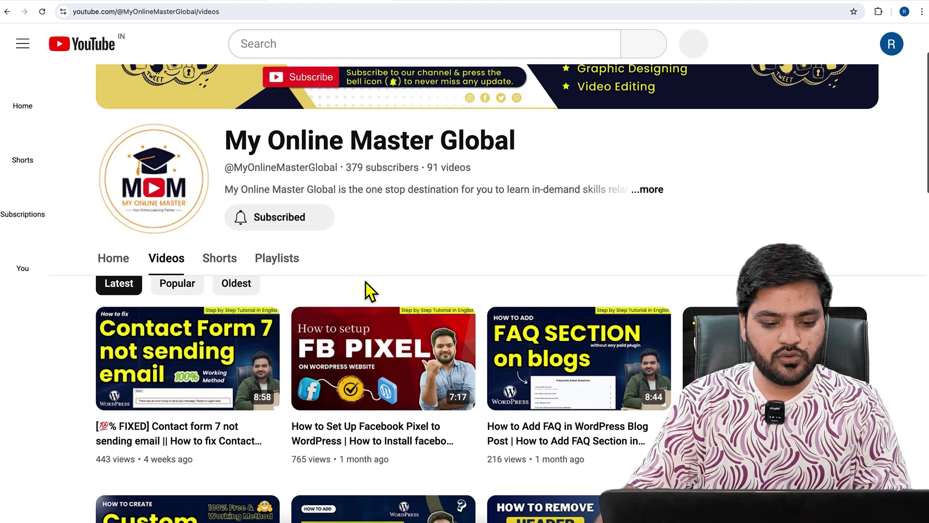
# Copy the share link of the free popup tutorial video.
pyautogui.scroll(-5, 368, 286)
pyautogui.scroll(-6, 375, 292)
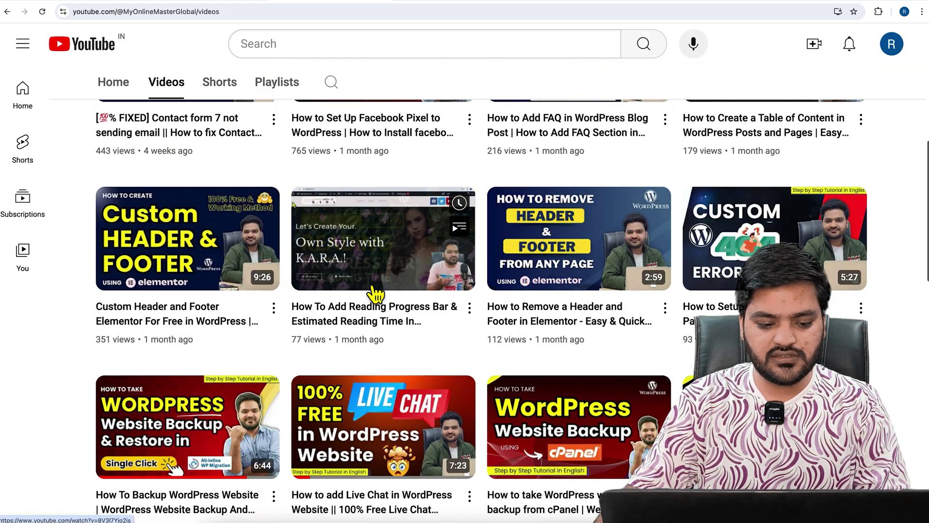
pyautogui.scroll(-7, 368, 286)
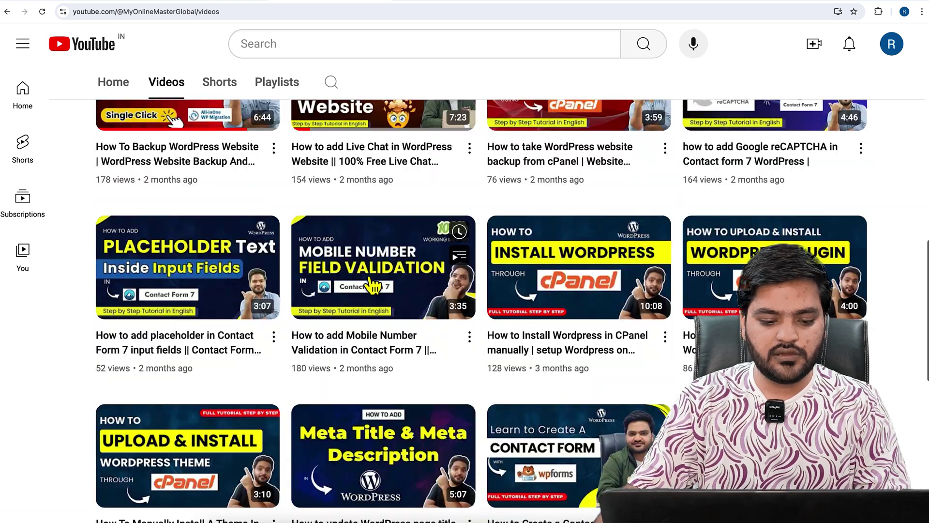
pyautogui.scroll(-10, 457, 322)
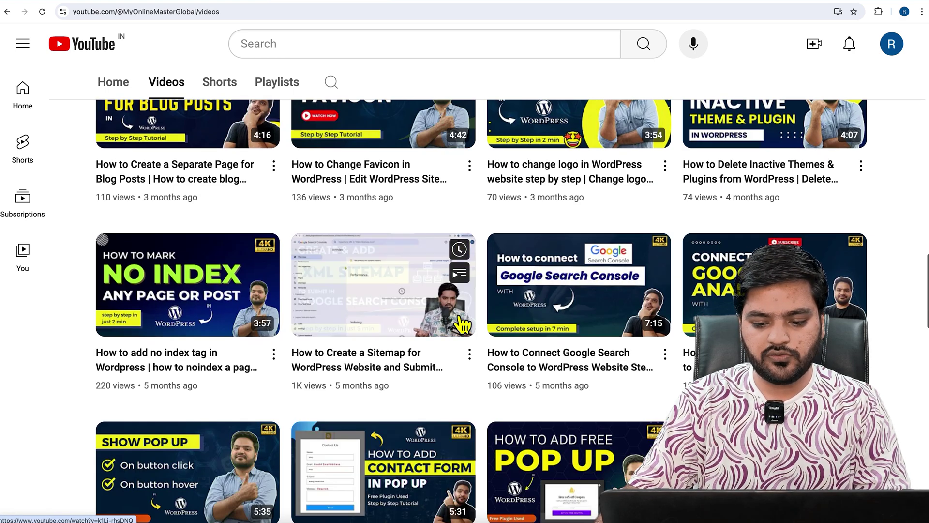
pyautogui.scroll(-4, 457, 322)
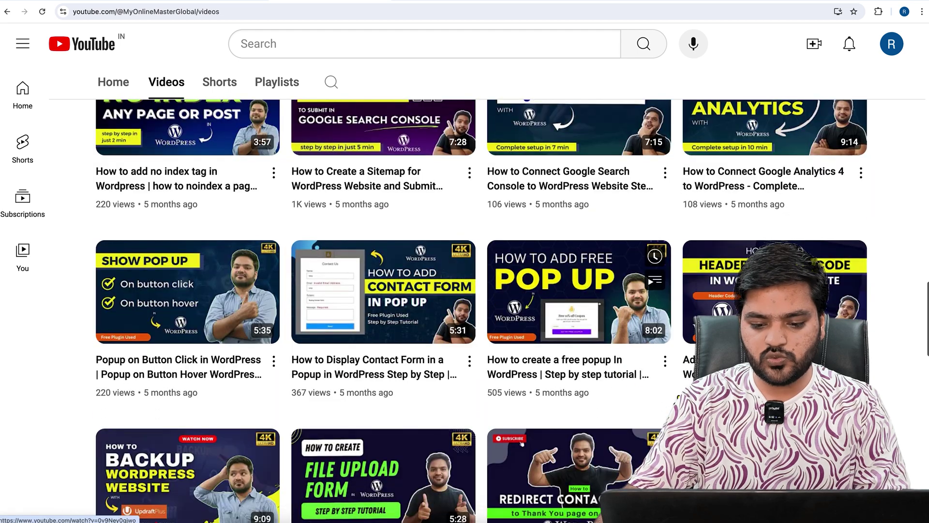
pyautogui.click(665, 360)
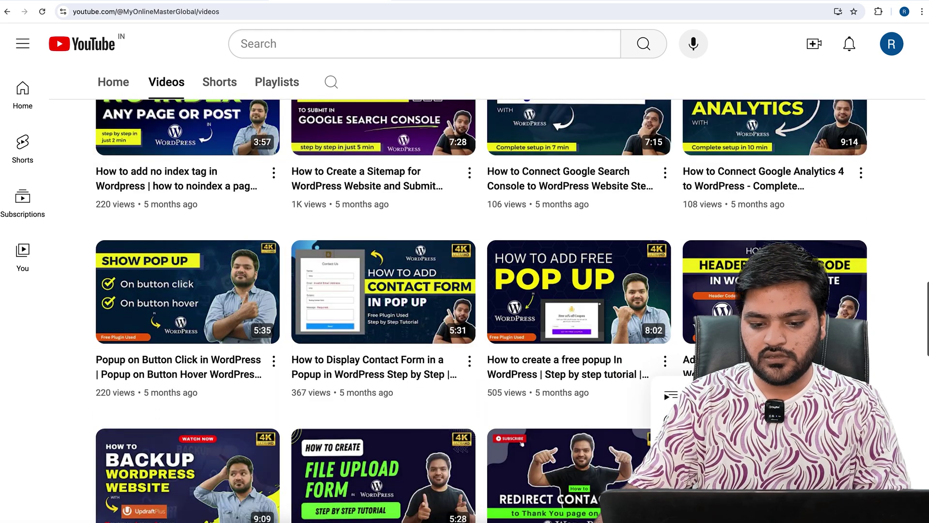
pyautogui.click(687, 489)
pyautogui.click(607, 309)
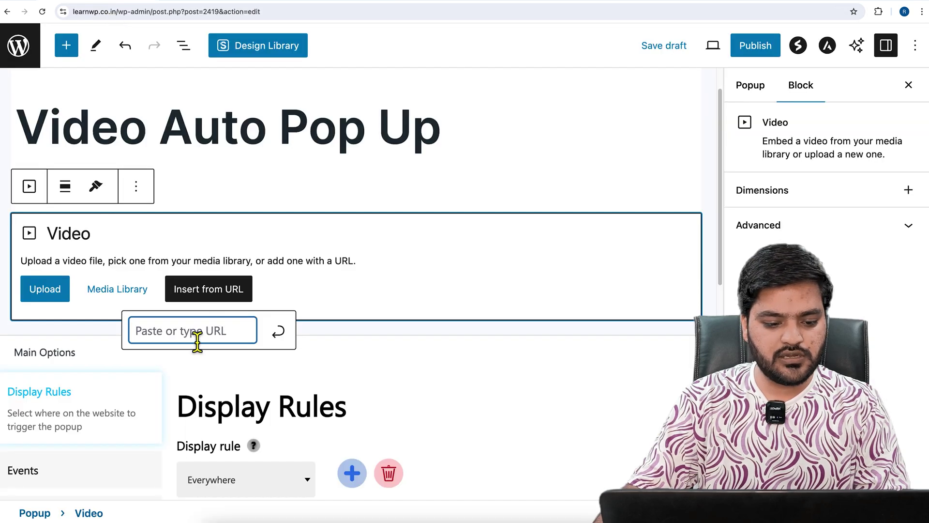
# Paste the YouTube link into the Video block and embed it.
pyautogui.rightClick(197, 339)
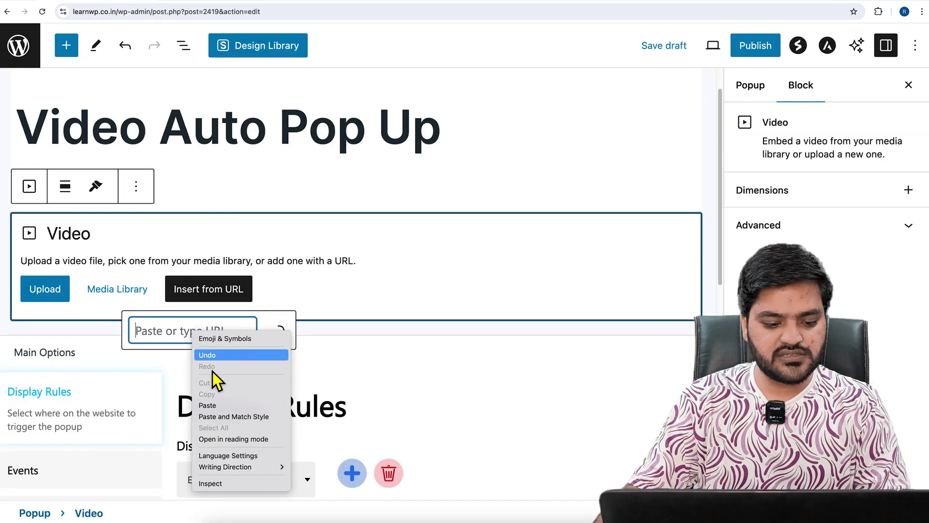
pyautogui.click(221, 411)
pyautogui.click(288, 342)
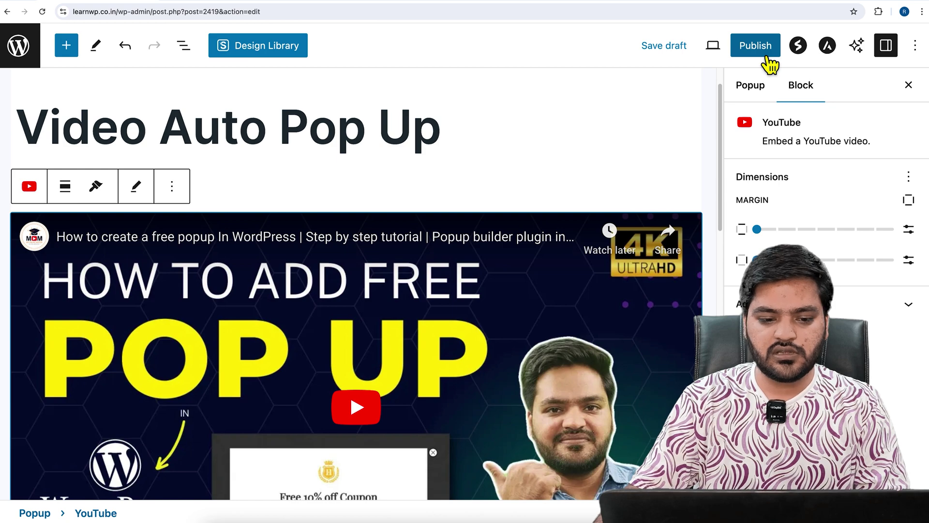
# Set the popup's Events to On load with a 2-second delay.
pyautogui.scroll(-10, 379, 251)
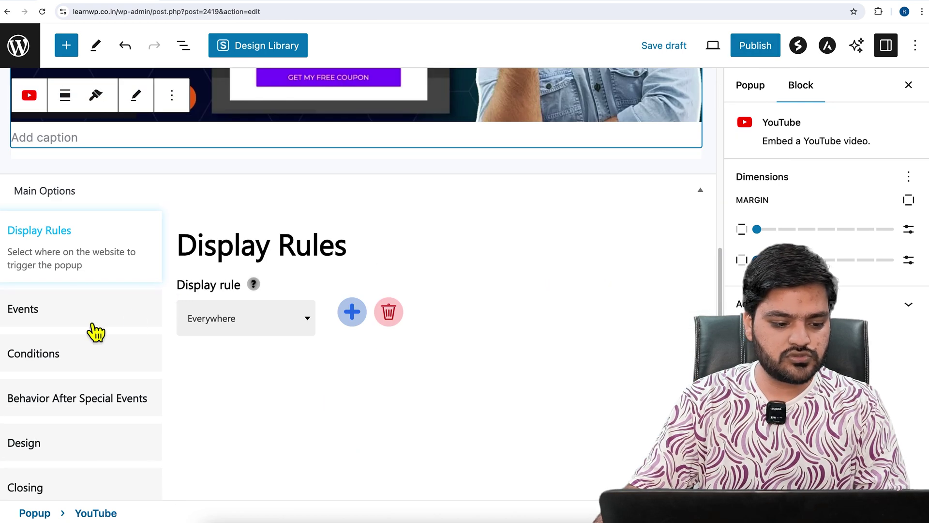
pyautogui.click(99, 323)
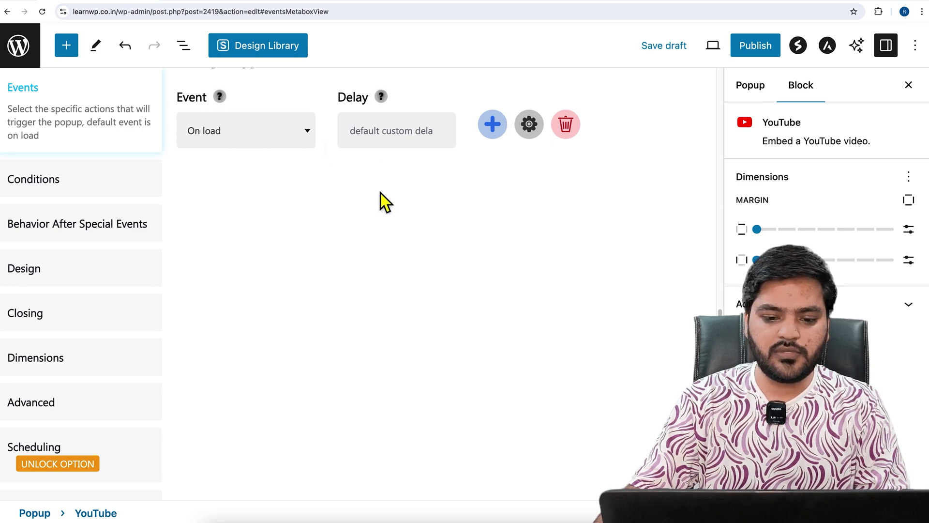
pyautogui.scroll(2, 380, 193)
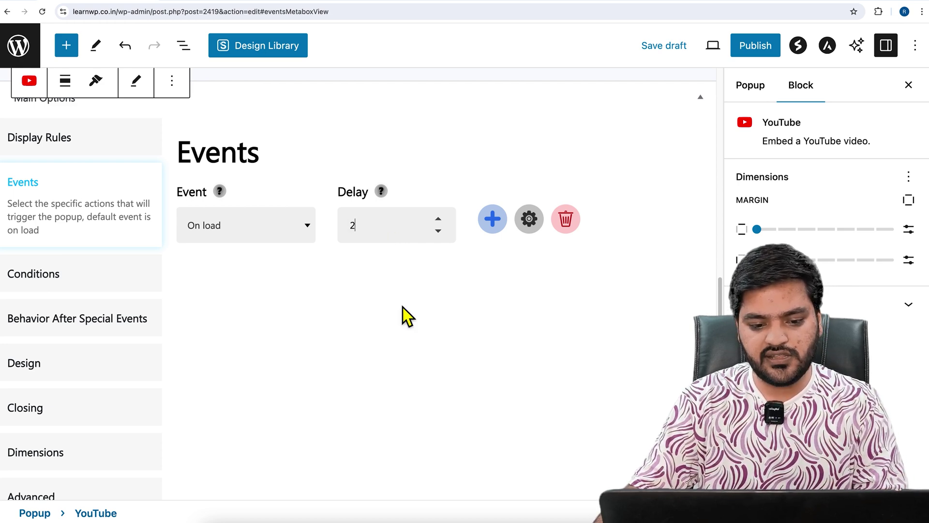
# Publish the popup and reload the homepage to see it appear.
pyautogui.click(756, 53)
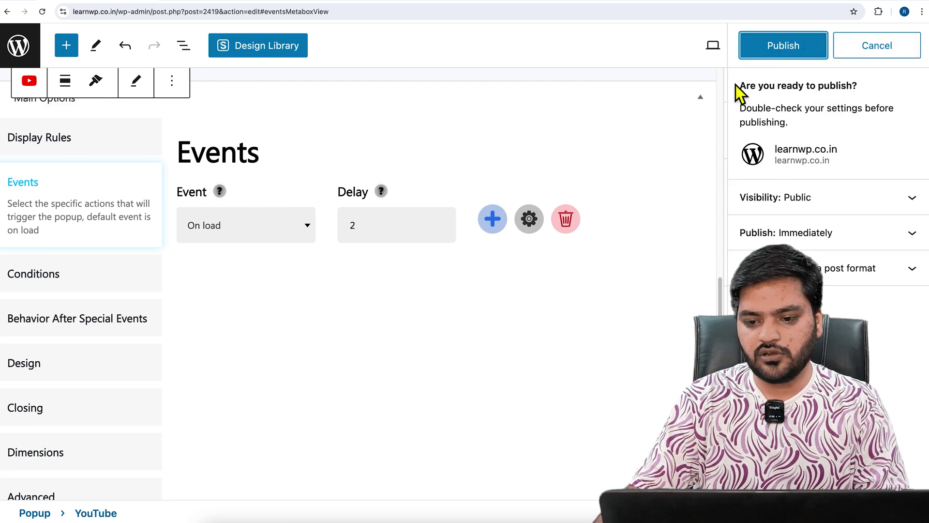
pyautogui.click(765, 52)
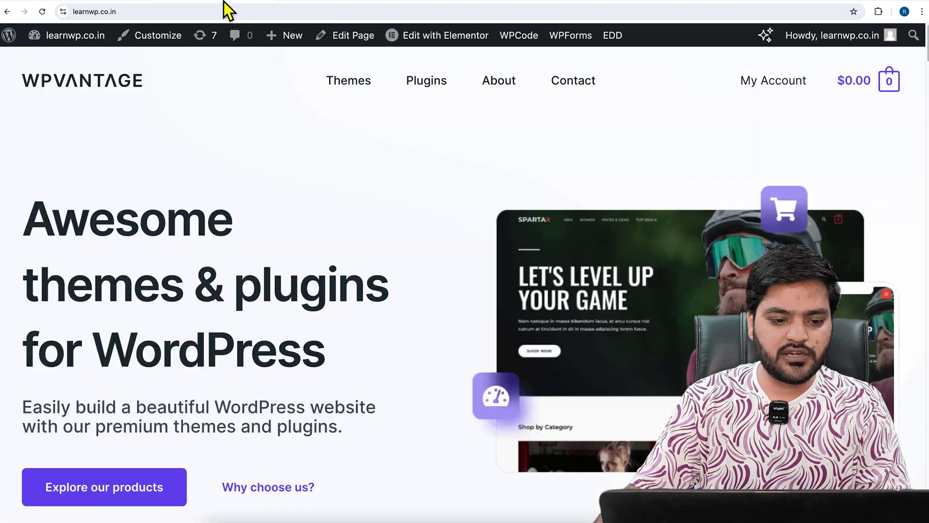
pyautogui.click(43, 12)
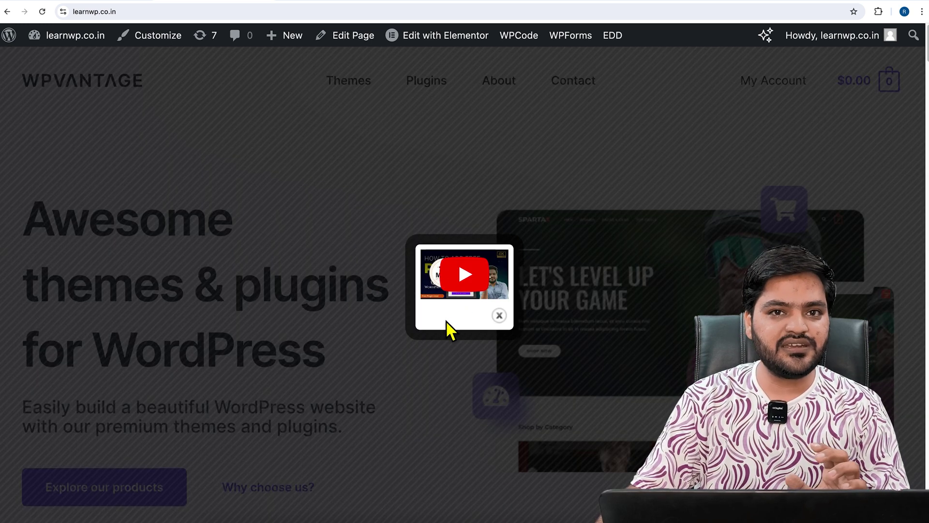
# Set the popup's Dimensions size to 100%.
pyautogui.click(108, 4)
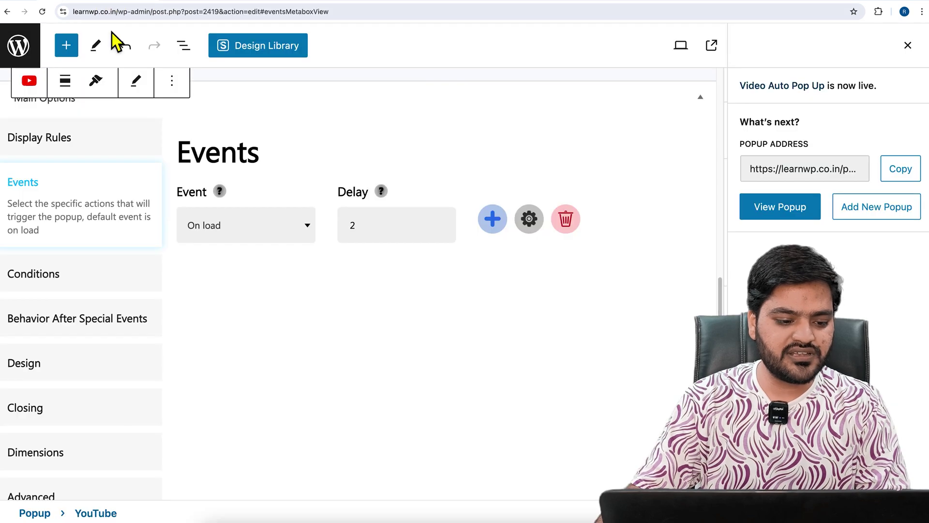
pyautogui.scroll(-1, 109, 348)
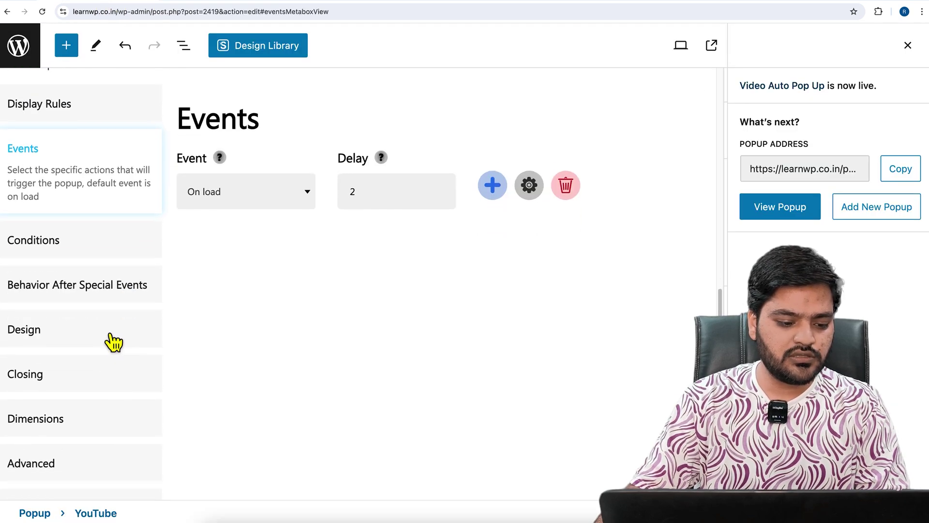
pyautogui.click(78, 419)
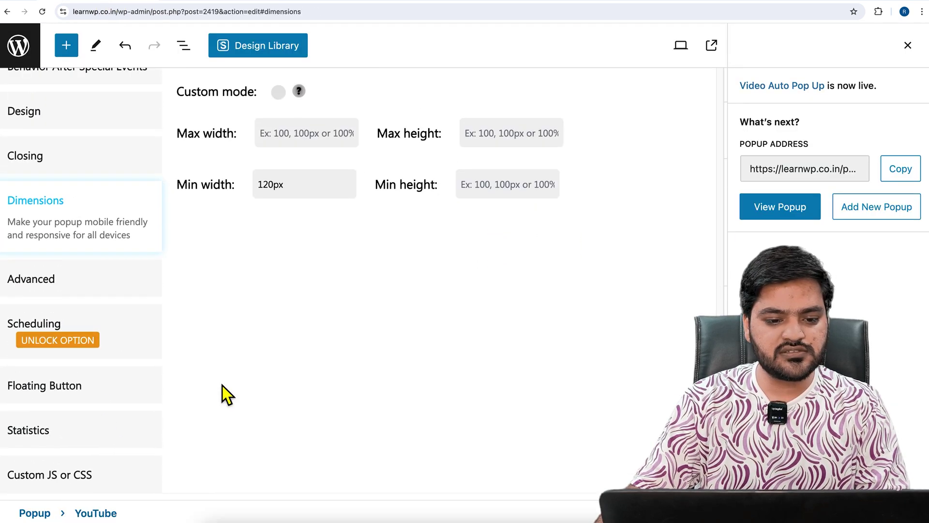
pyautogui.scroll(4, 223, 385)
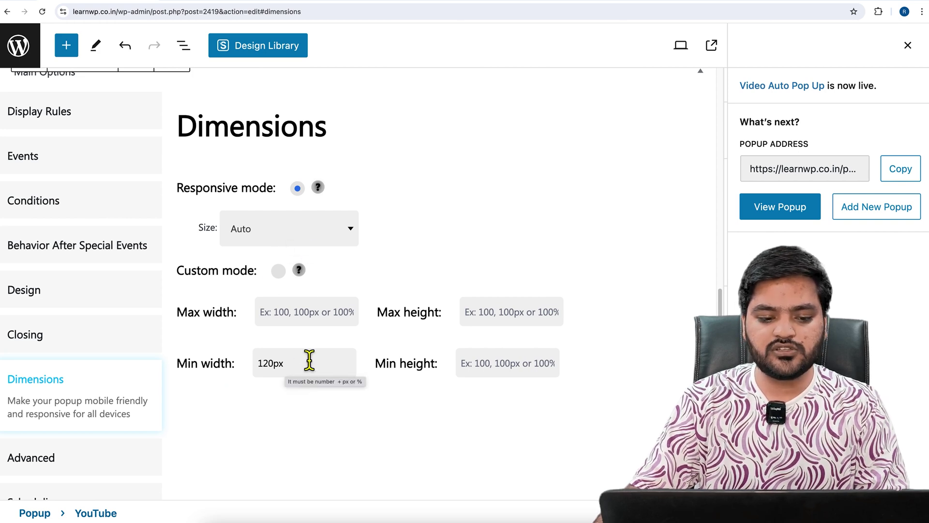
pyautogui.click(319, 245)
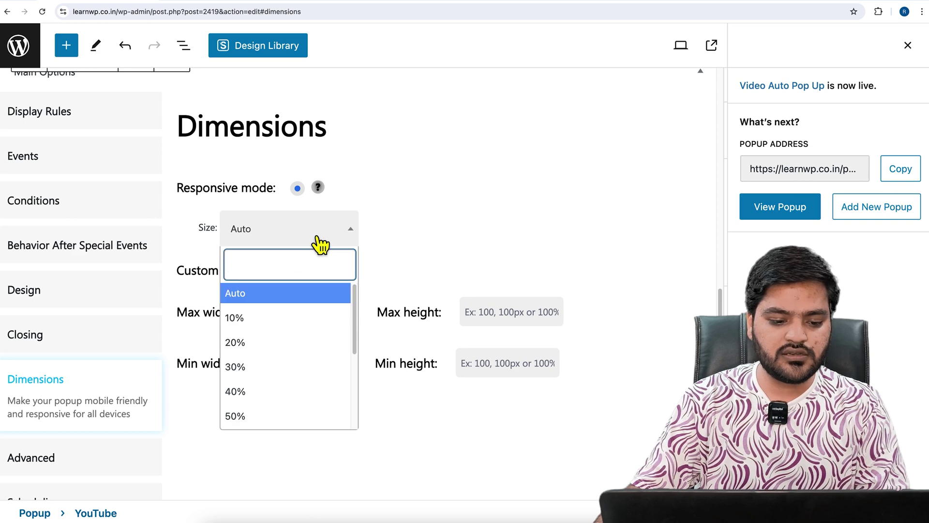
pyautogui.scroll(-2, 290, 348)
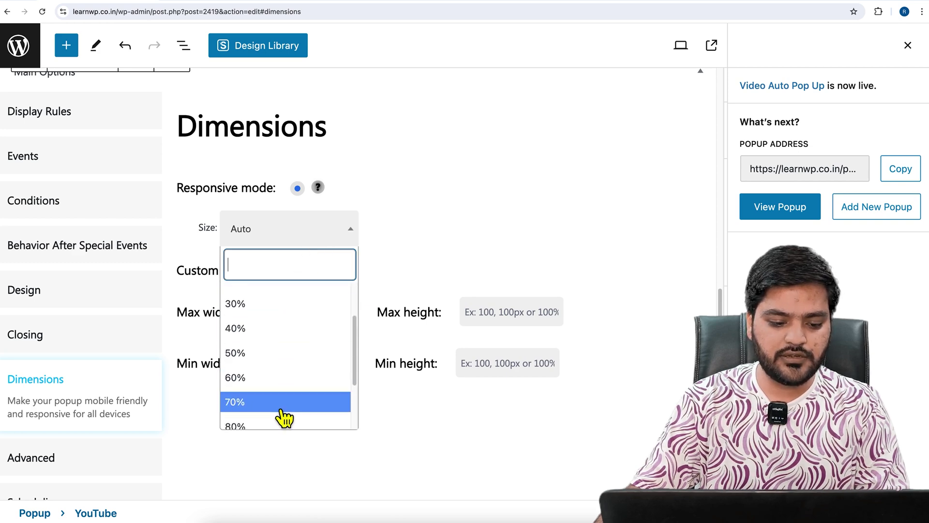
pyautogui.scroll(-3, 284, 416)
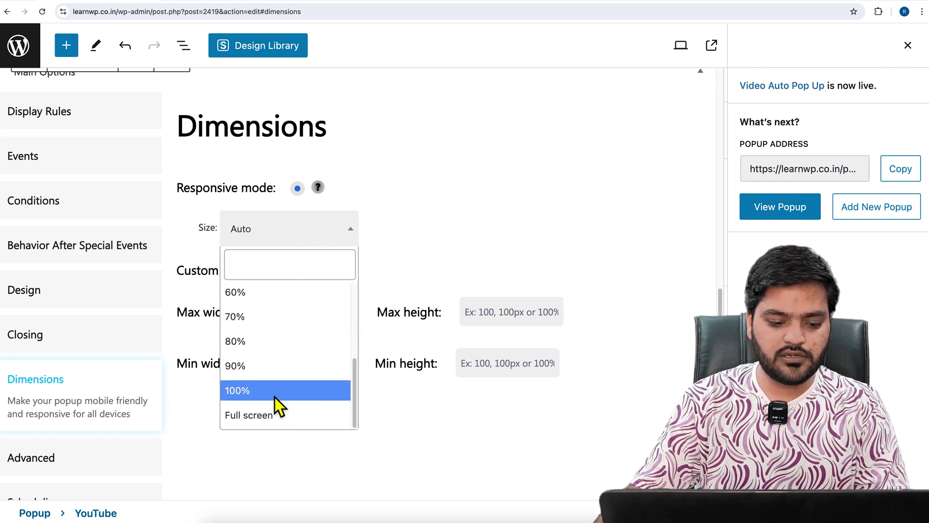
pyautogui.click(275, 396)
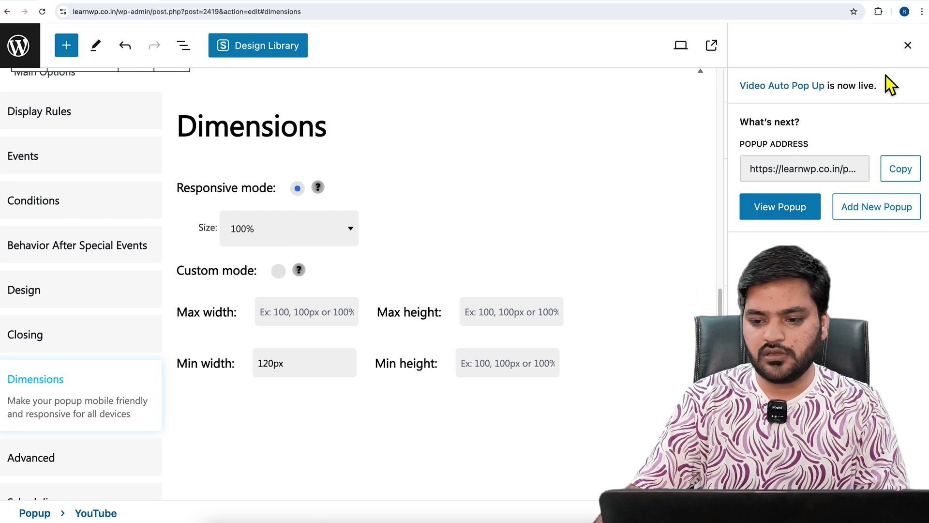
# Update the popup and reload the homepage to check the larger popup.
pyautogui.click(908, 46)
pyautogui.click(751, 52)
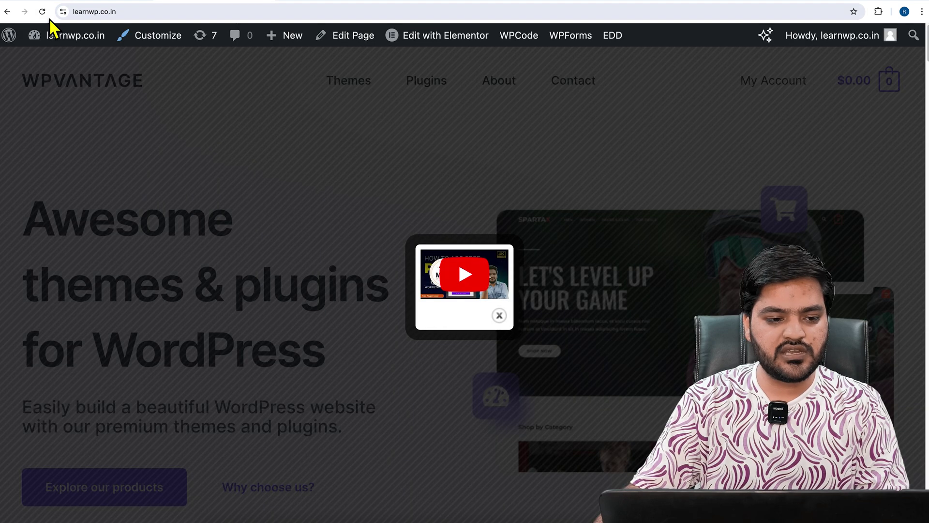
pyautogui.click(42, 12)
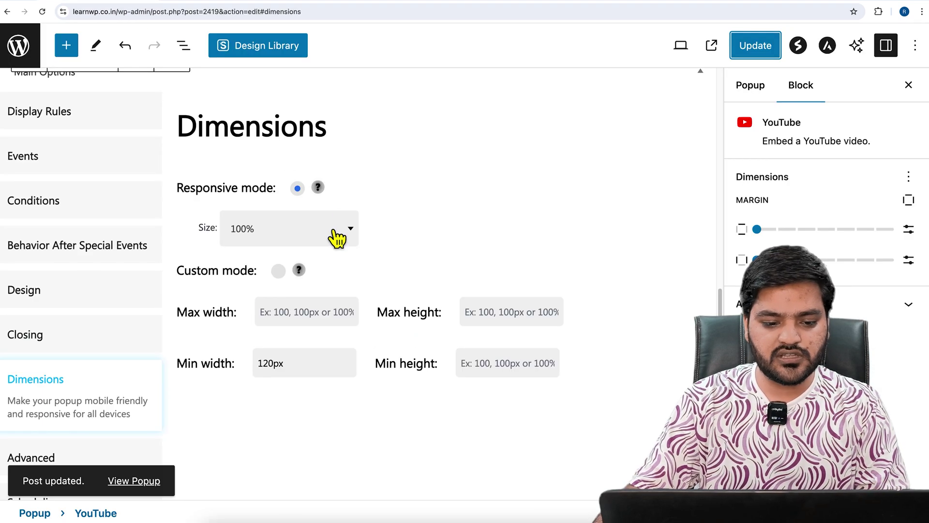
pyautogui.click(333, 235)
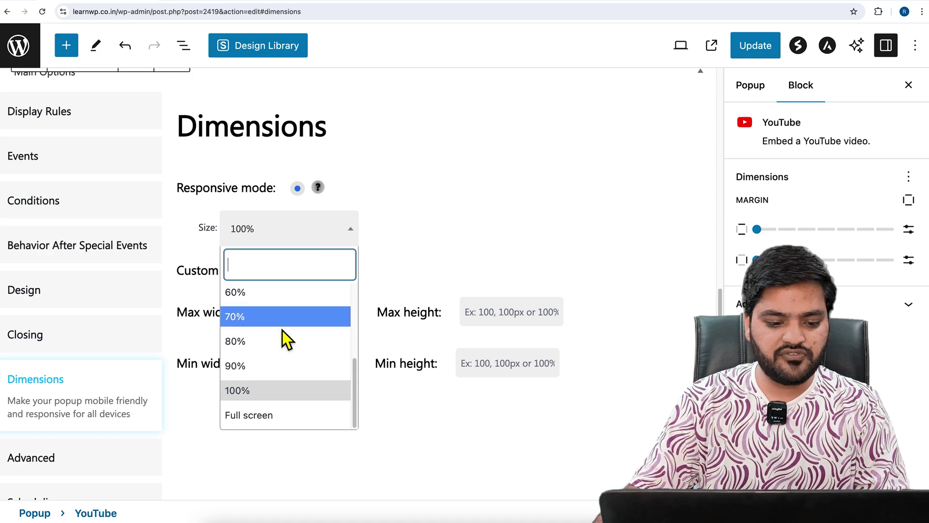
# Change the popup size to 50%, update it, and reload the homepage.
pyautogui.scroll(2, 283, 330)
pyautogui.click(270, 331)
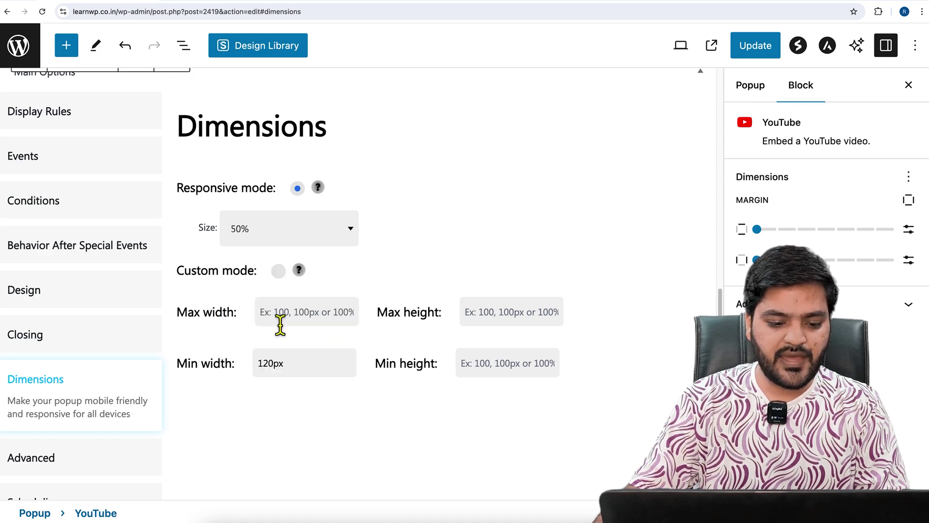
pyautogui.click(769, 49)
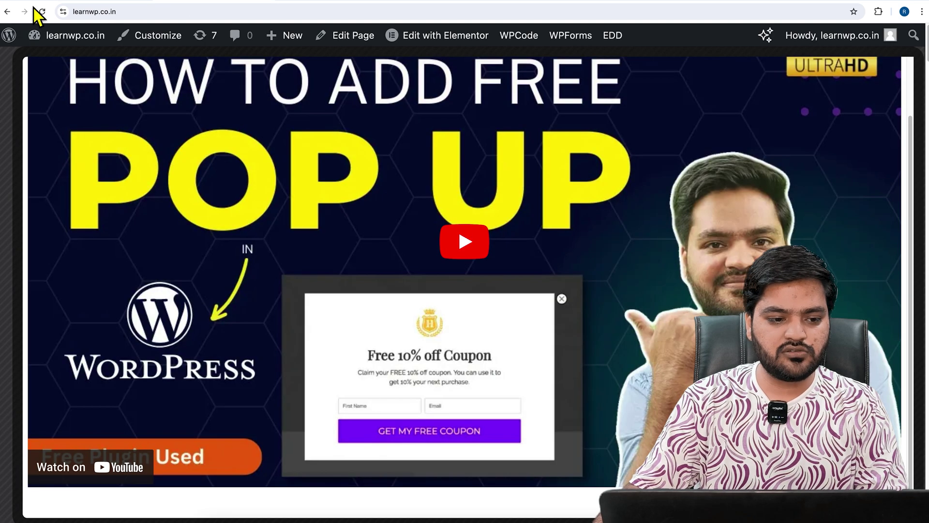
pyautogui.click(40, 11)
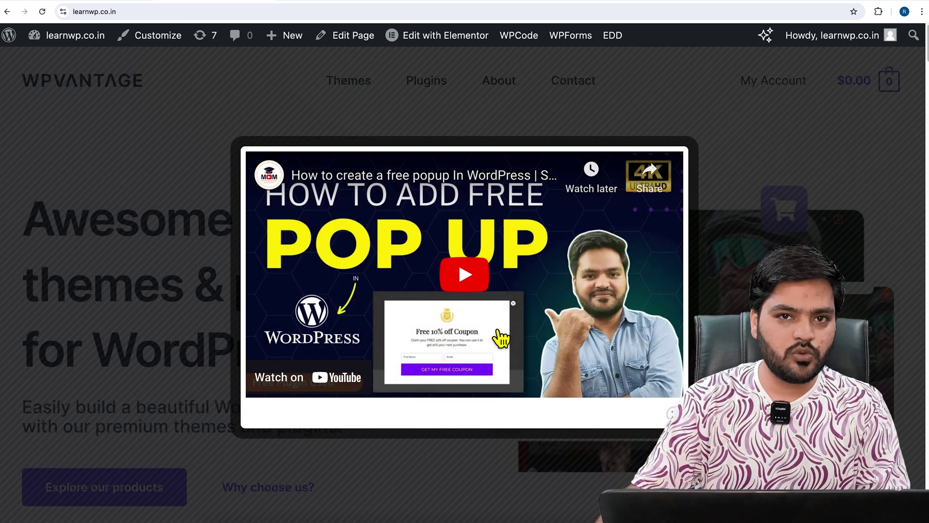
# Play and pause the popup's YouTube video, then close the More videos suggestions.
pyautogui.click(465, 273)
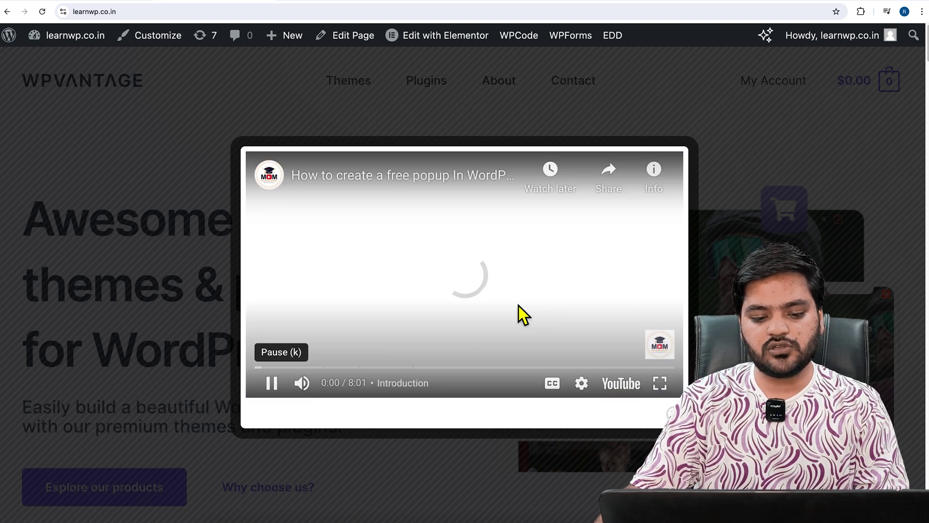
pyautogui.click(511, 289)
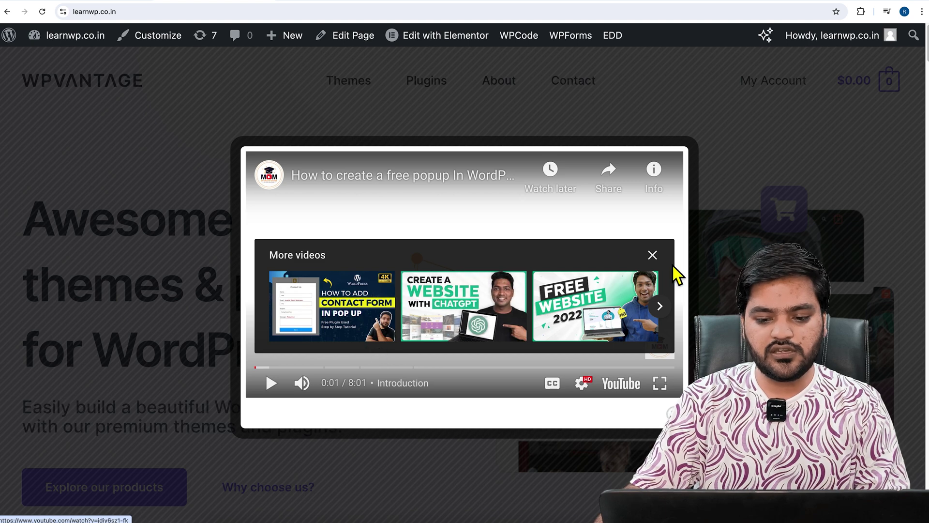
pyautogui.click(652, 255)
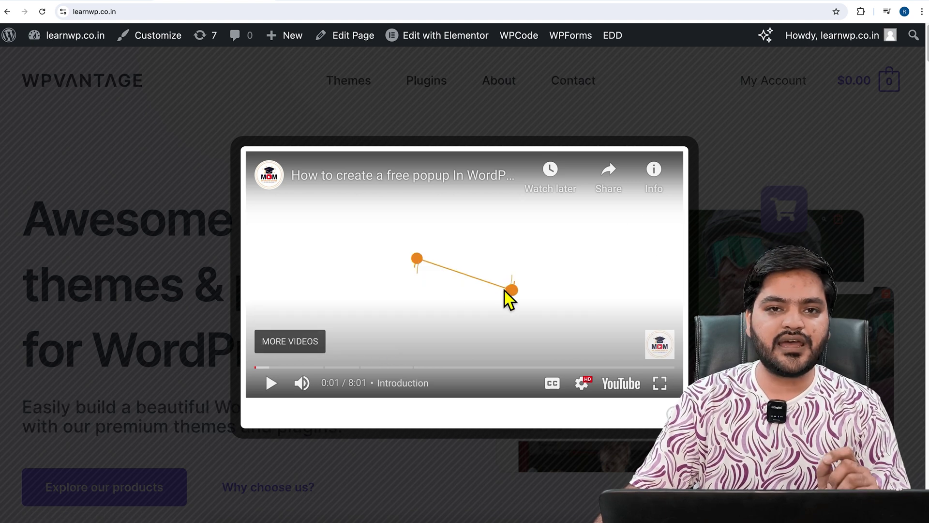